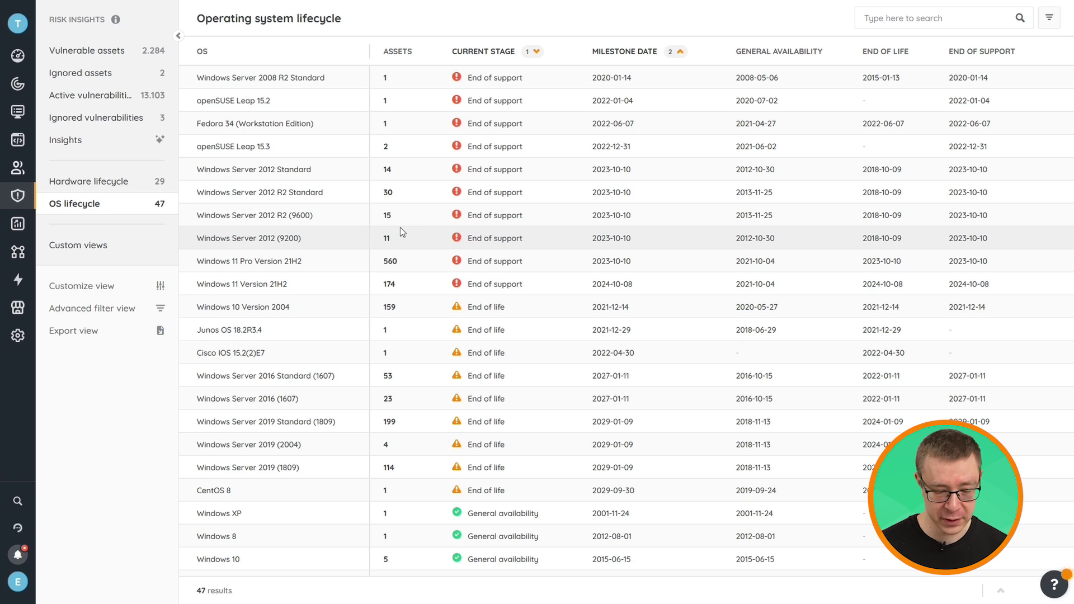
- Show the Windows 10 EOL custom view from the saved custom views list
{"action": "left_click", "coordinate": [107, 248]}
{"action": "mouse_move", "coordinate": [84, 79]}
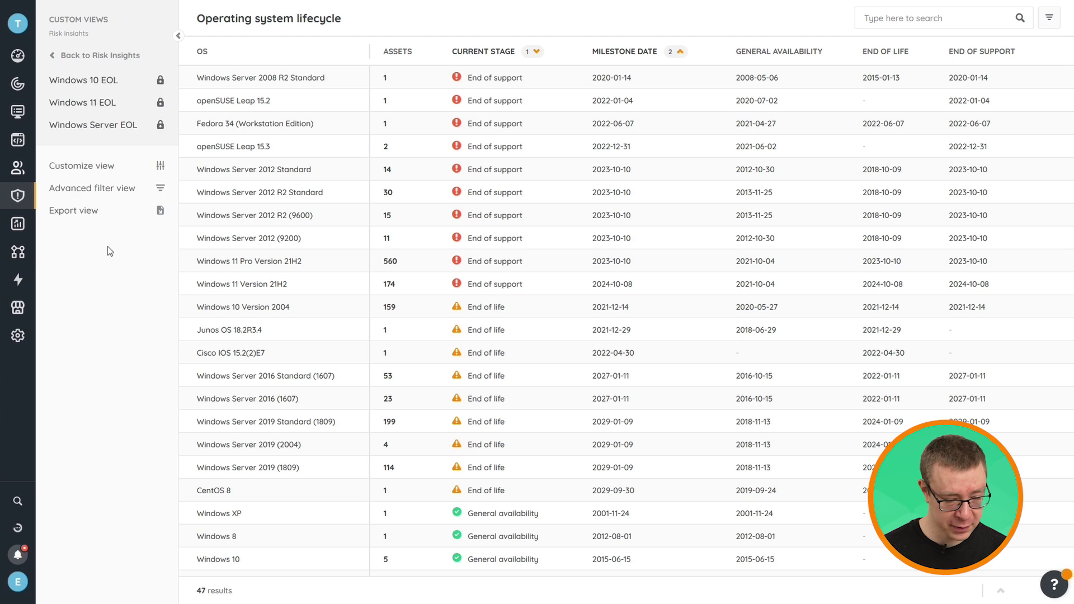
{"action": "left_click", "coordinate": [102, 83]}
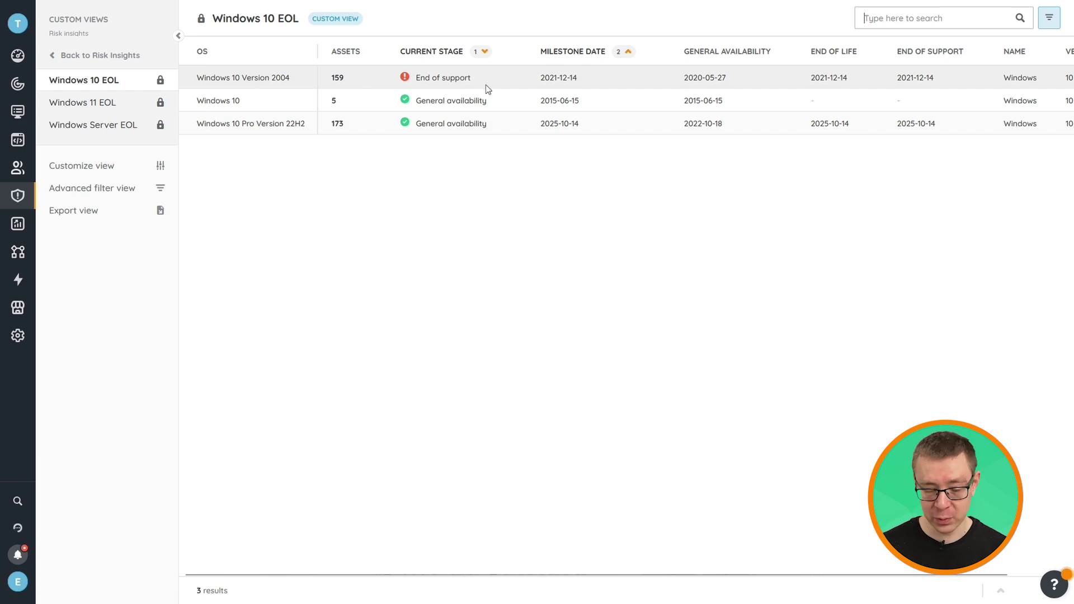
{"action": "left_click", "coordinate": [337, 78]}
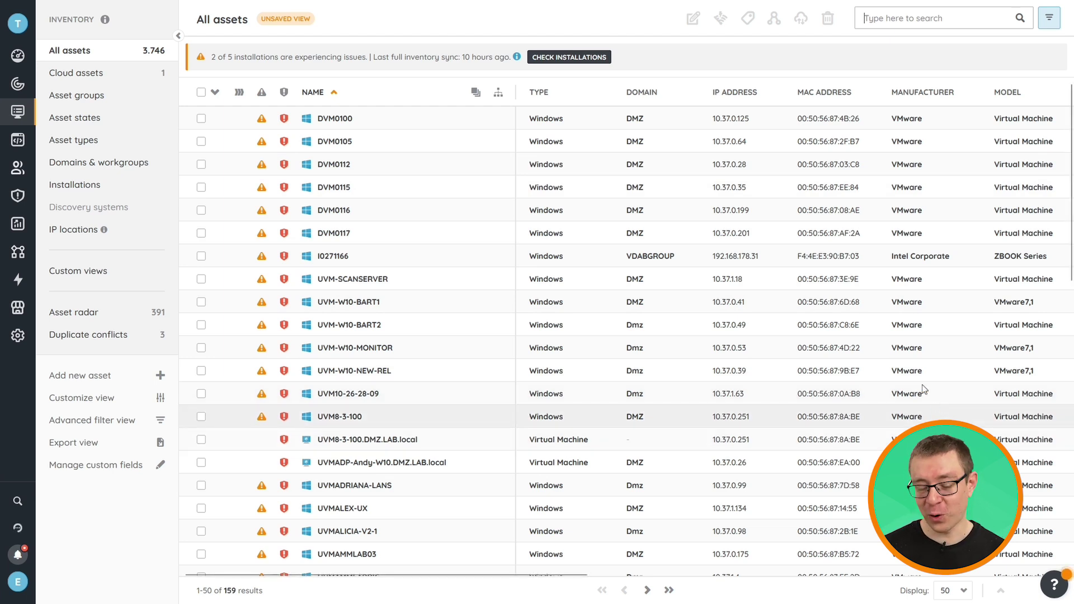
{"action": "scroll", "coordinate": [626, 485], "scroll_direction": "down", "scroll_amount": 2}
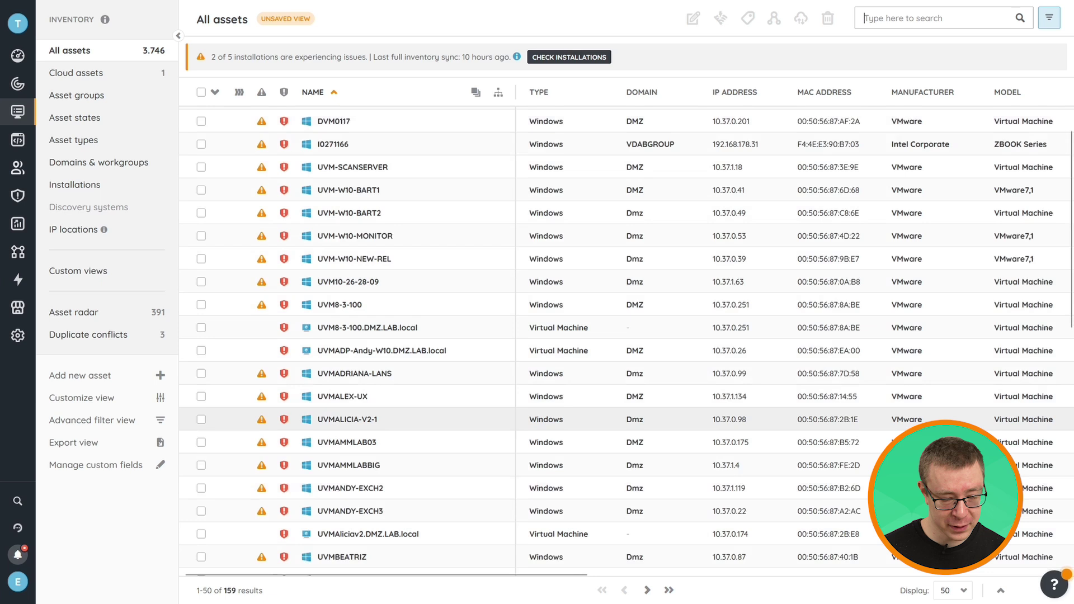
{"action": "scroll", "coordinate": [627, 484], "scroll_direction": "down", "scroll_amount": 1}
{"action": "scroll", "coordinate": [626, 485], "scroll_direction": "down", "scroll_amount": 2}
{"action": "scroll", "coordinate": [627, 484], "scroll_direction": "down", "scroll_amount": 1}
{"action": "scroll", "coordinate": [628, 484], "scroll_direction": "down", "scroll_amount": 3}
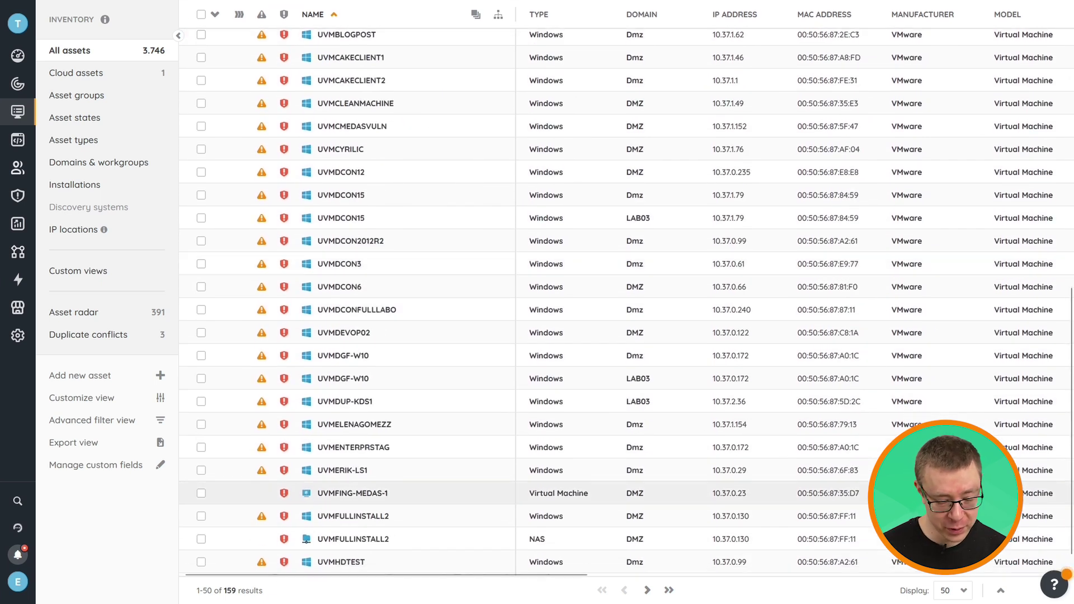
{"action": "scroll", "coordinate": [548, 233], "scroll_direction": "up", "scroll_amount": 5}
{"action": "scroll", "coordinate": [547, 234], "scroll_direction": "up", "scroll_amount": 3}
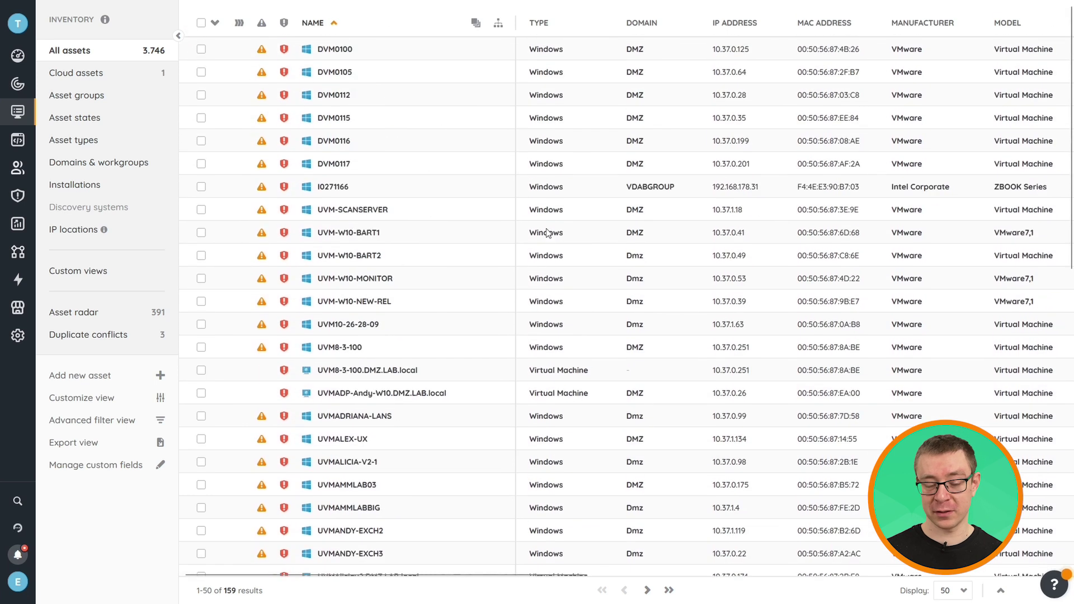
{"action": "scroll", "coordinate": [547, 234], "scroll_direction": "up", "scroll_amount": 1}
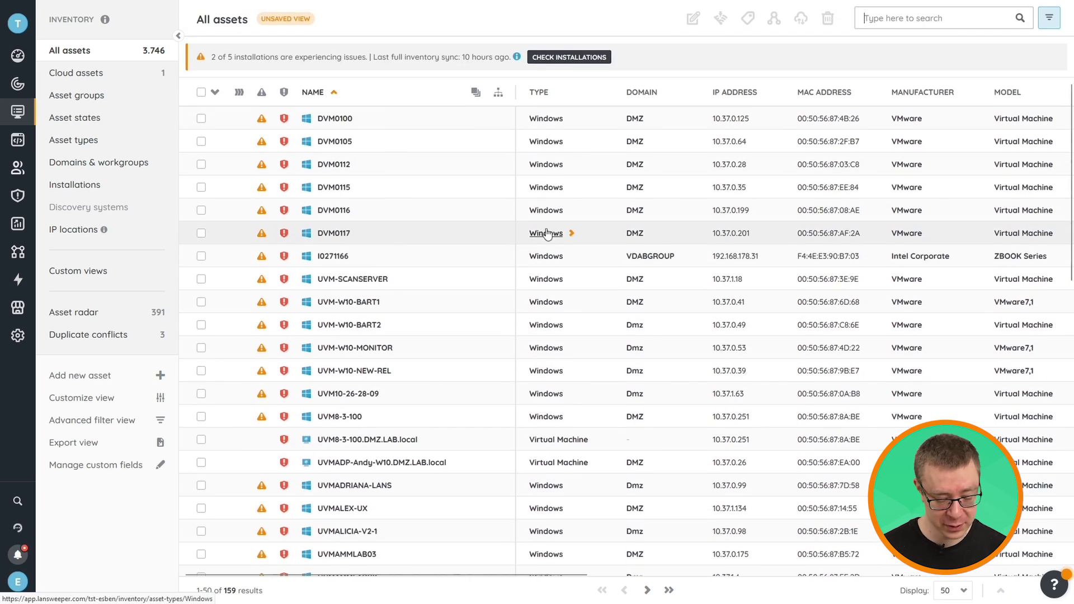
{"action": "left_click", "coordinate": [548, 234]}
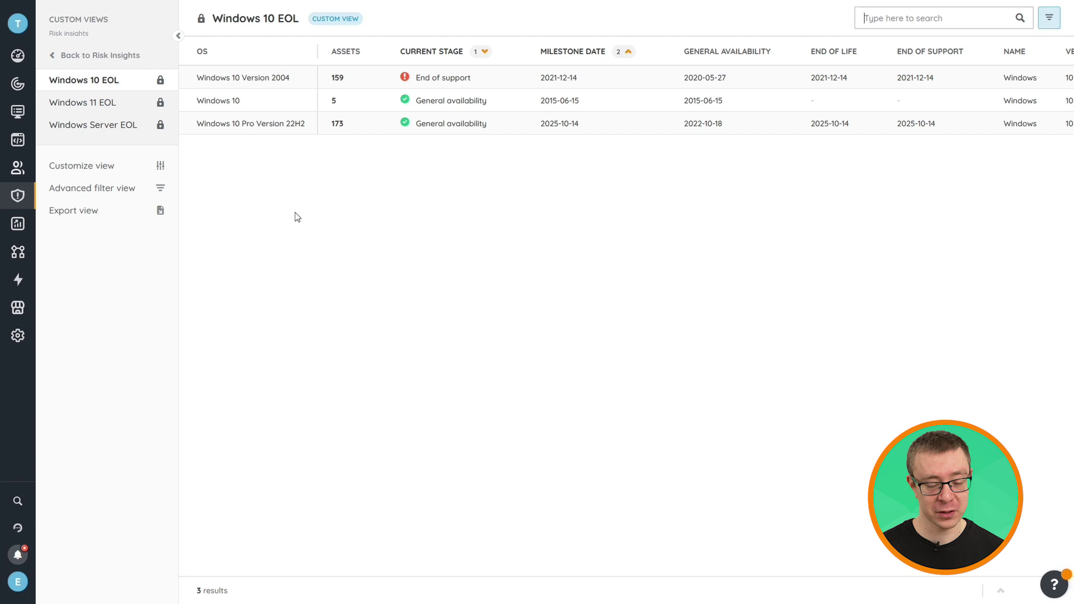
- Go to the list of all reports in Lansweeper
{"action": "left_click", "coordinate": [17, 223]}
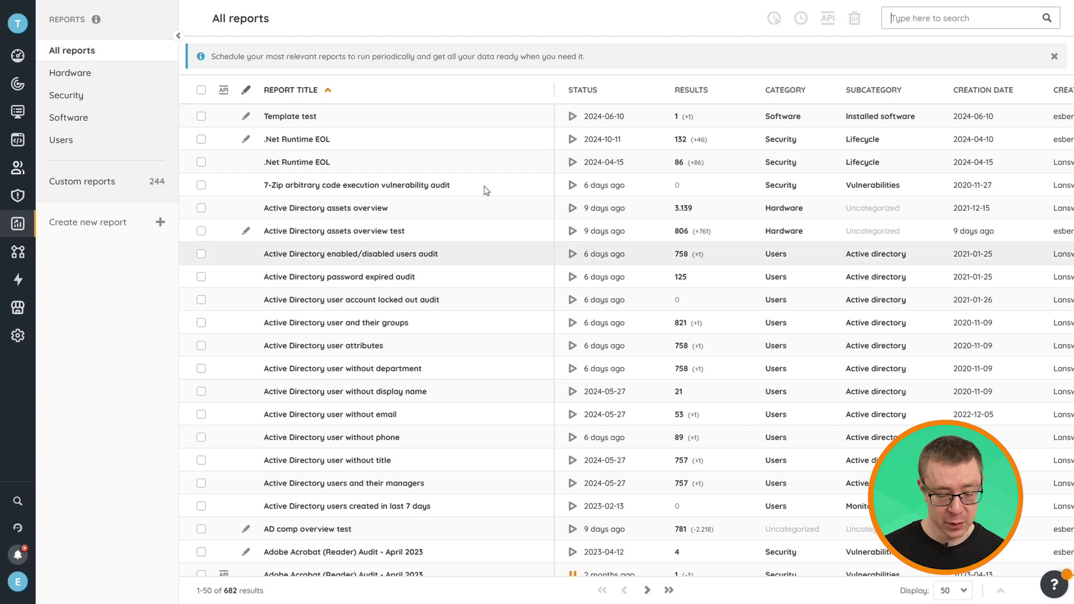
{"action": "type", "text": "wind"}
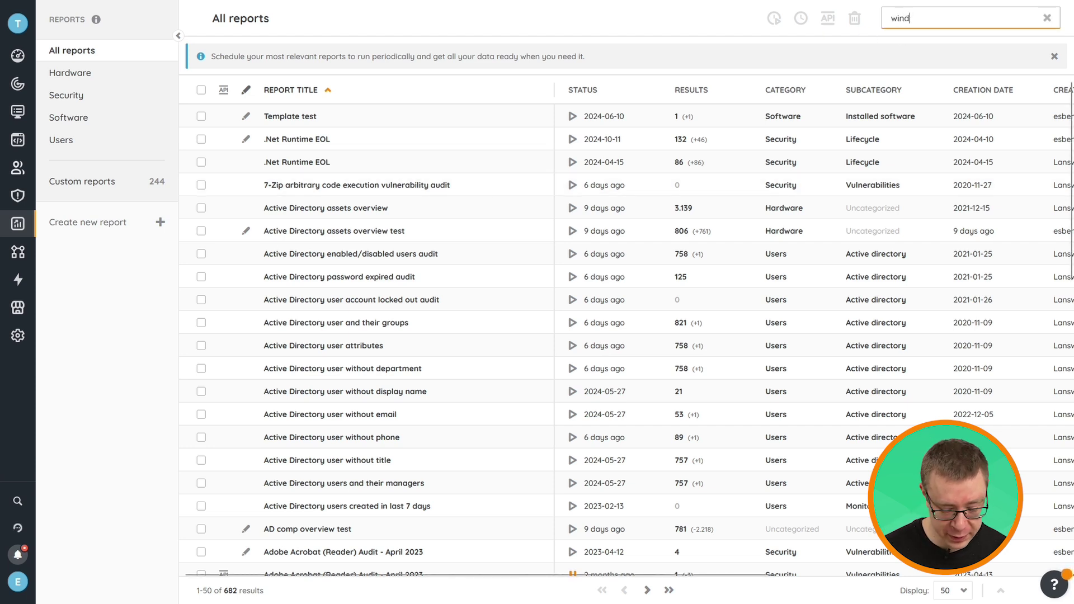
{"action": "type", "text": "ows"}
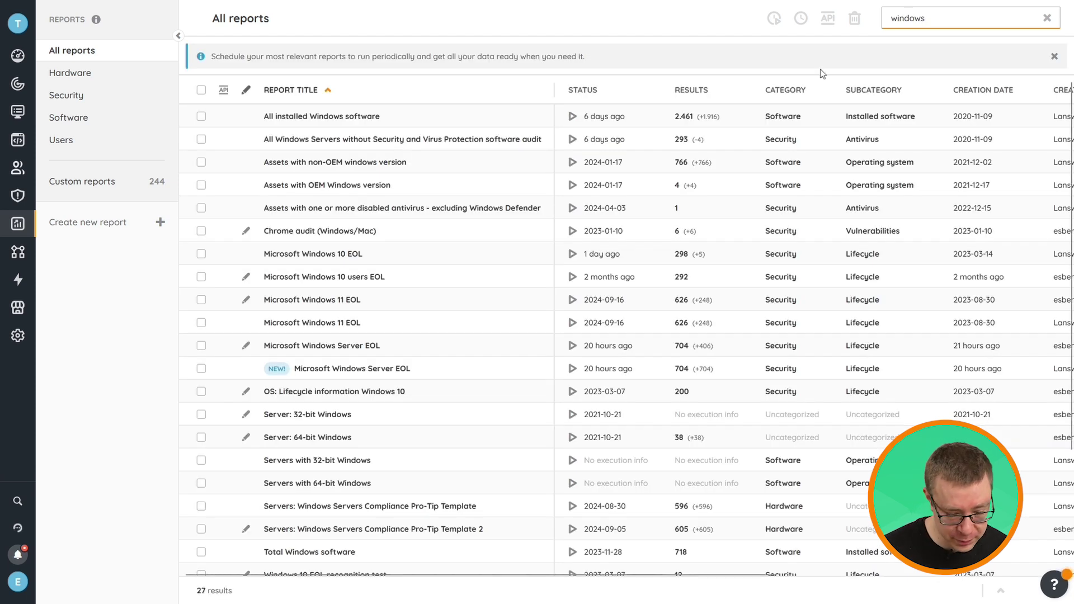
{"action": "type", "text": " 10"}
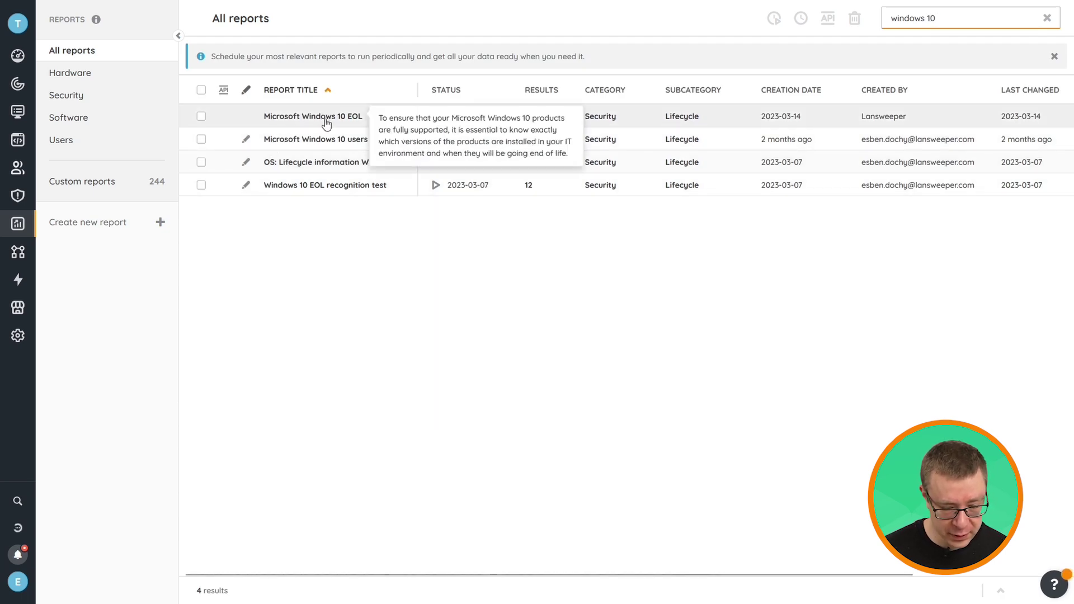
- Bring up the Microsoft Windows 10 EOL report listing 298 assets
{"action": "left_click", "coordinate": [325, 120]}
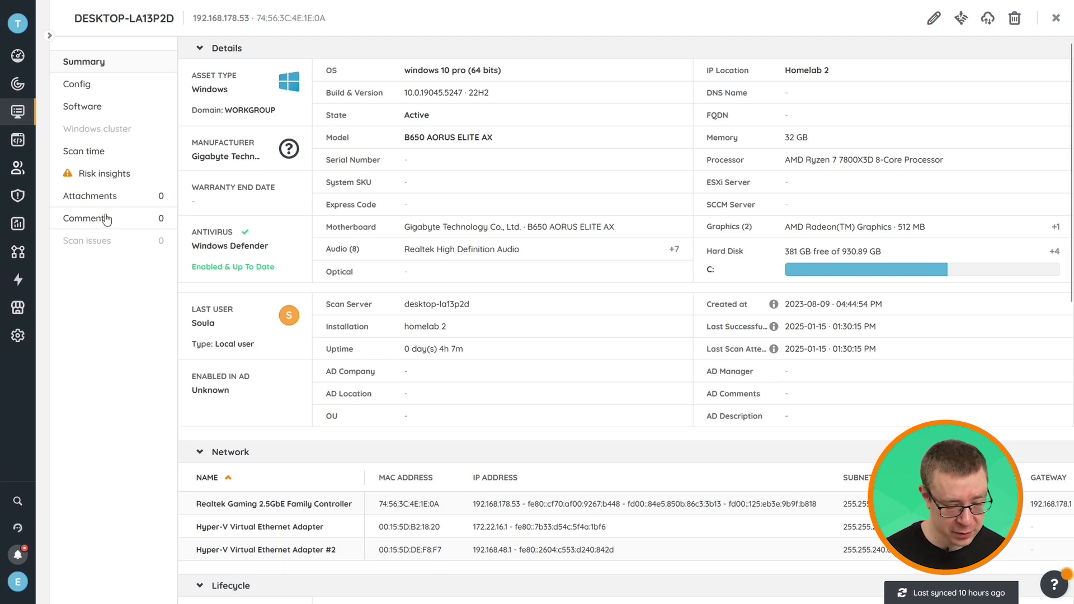
- Show DESKTOP-LA13P2D's hardware inventory under its configuration details
{"action": "left_click", "coordinate": [91, 87]}
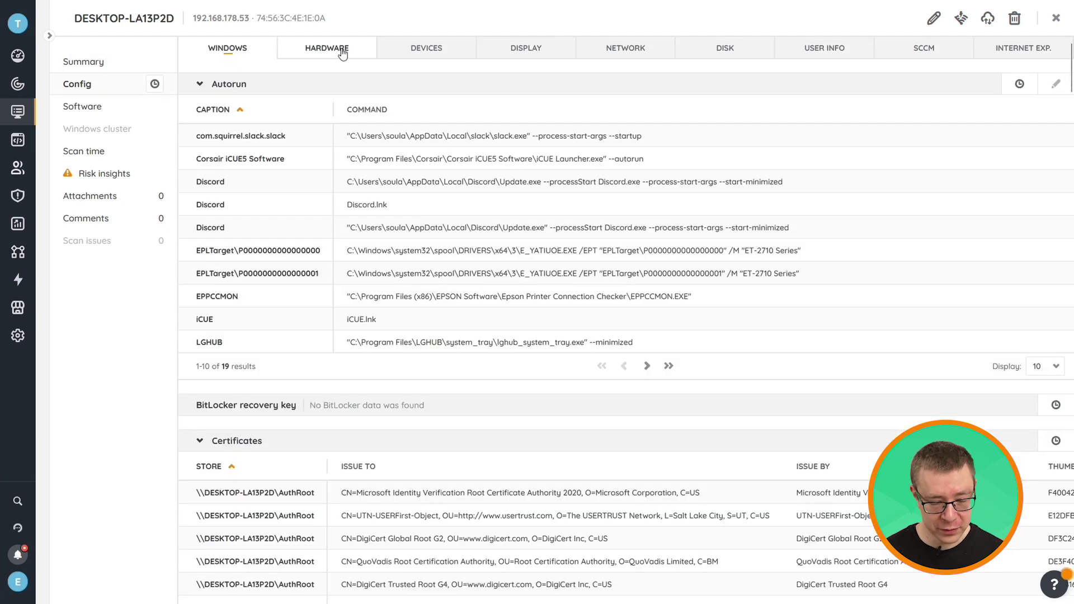
{"action": "left_click", "coordinate": [343, 53]}
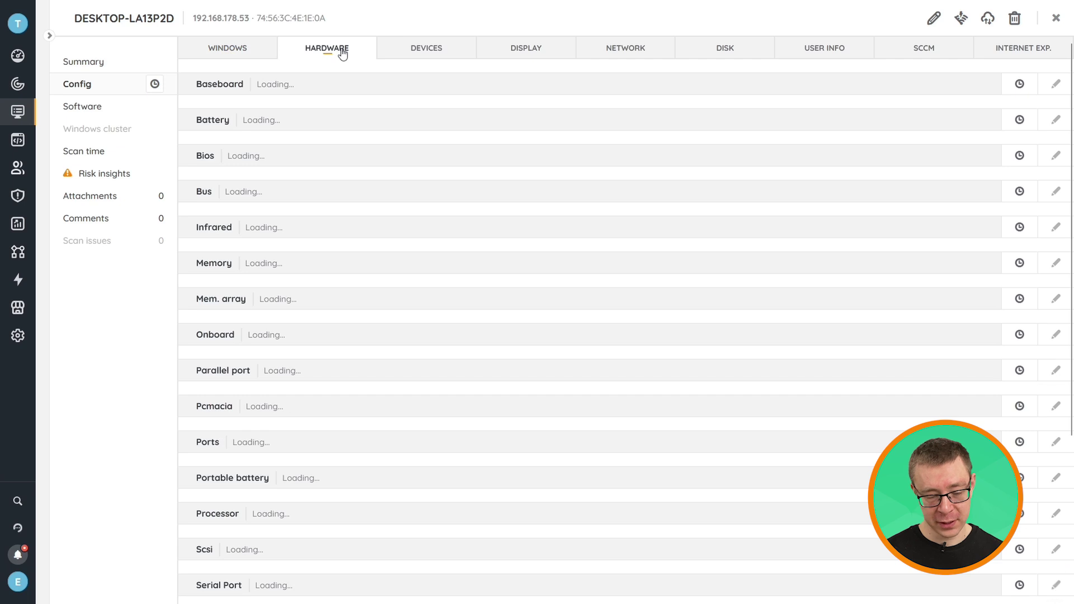
{"action": "scroll", "coordinate": [690, 345], "scroll_direction": "down", "scroll_amount": 2}
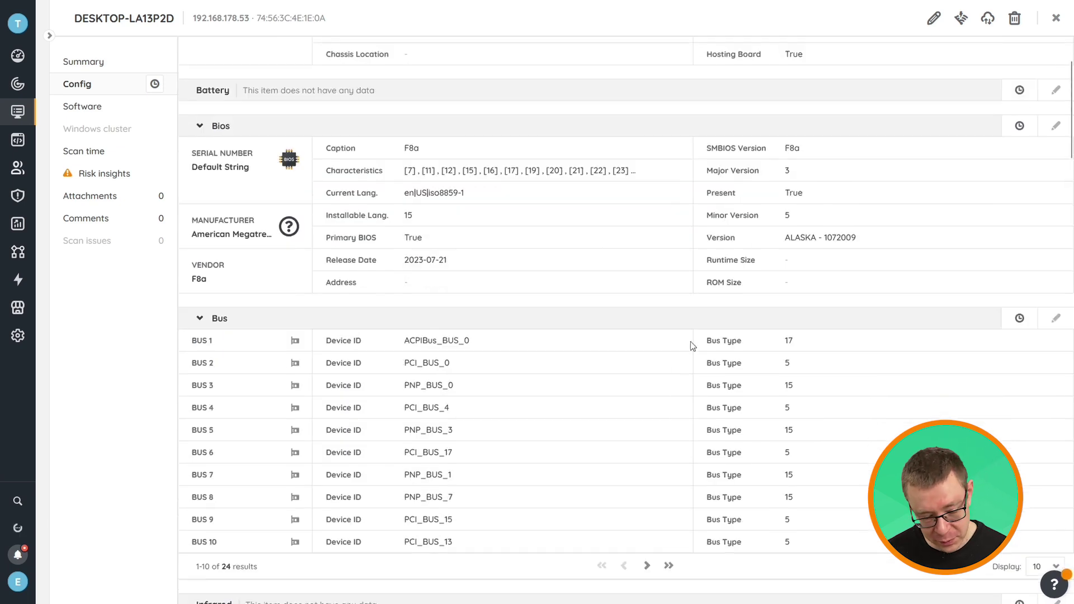
{"action": "scroll", "coordinate": [691, 344], "scroll_direction": "down", "scroll_amount": 3}
{"action": "scroll", "coordinate": [691, 344], "scroll_direction": "down", "scroll_amount": 3}
{"action": "scroll", "coordinate": [691, 345], "scroll_direction": "down", "scroll_amount": 2}
{"action": "scroll", "coordinate": [691, 342], "scroll_direction": "down", "scroll_amount": 1}
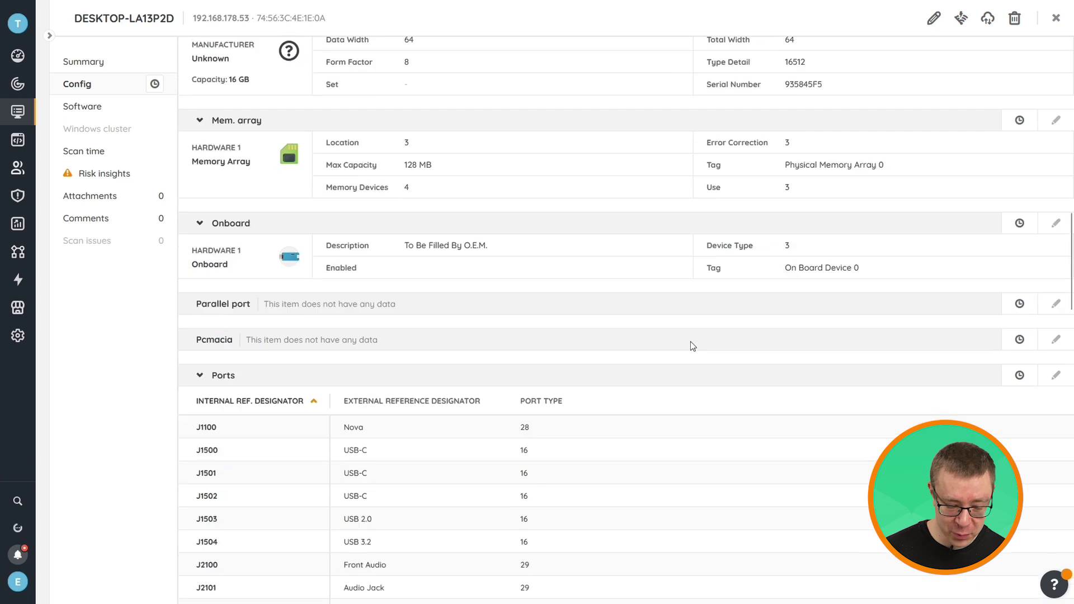
{"action": "scroll", "coordinate": [691, 342], "scroll_direction": "down", "scroll_amount": 5}
{"action": "scroll", "coordinate": [691, 341], "scroll_direction": "down", "scroll_amount": 2}
{"action": "scroll", "coordinate": [458, 282], "scroll_direction": "up", "scroll_amount": 5}
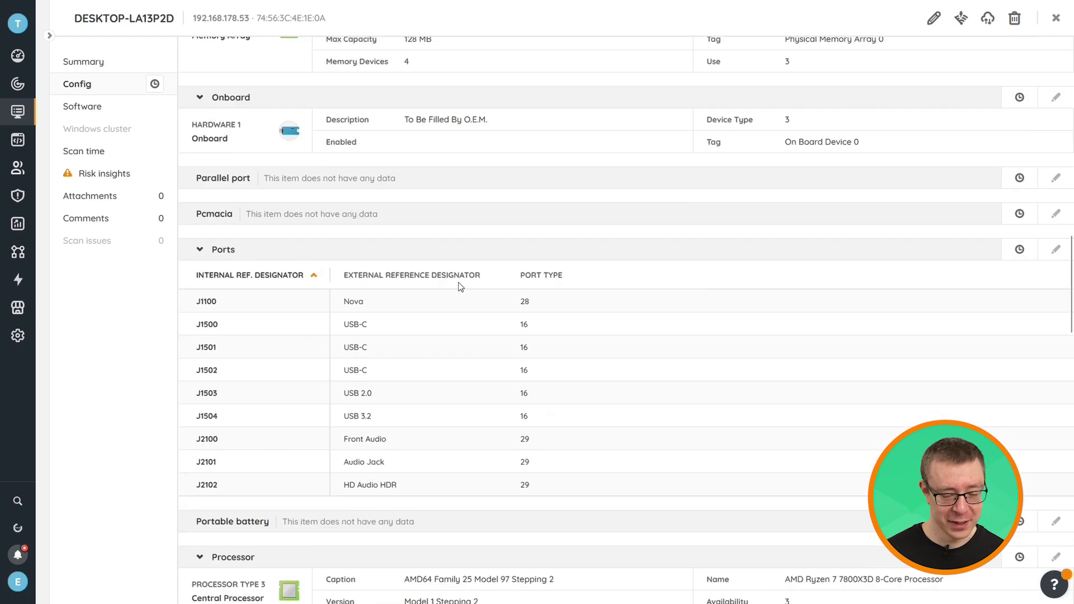
{"action": "scroll", "coordinate": [458, 283], "scroll_direction": "up", "scroll_amount": 10}
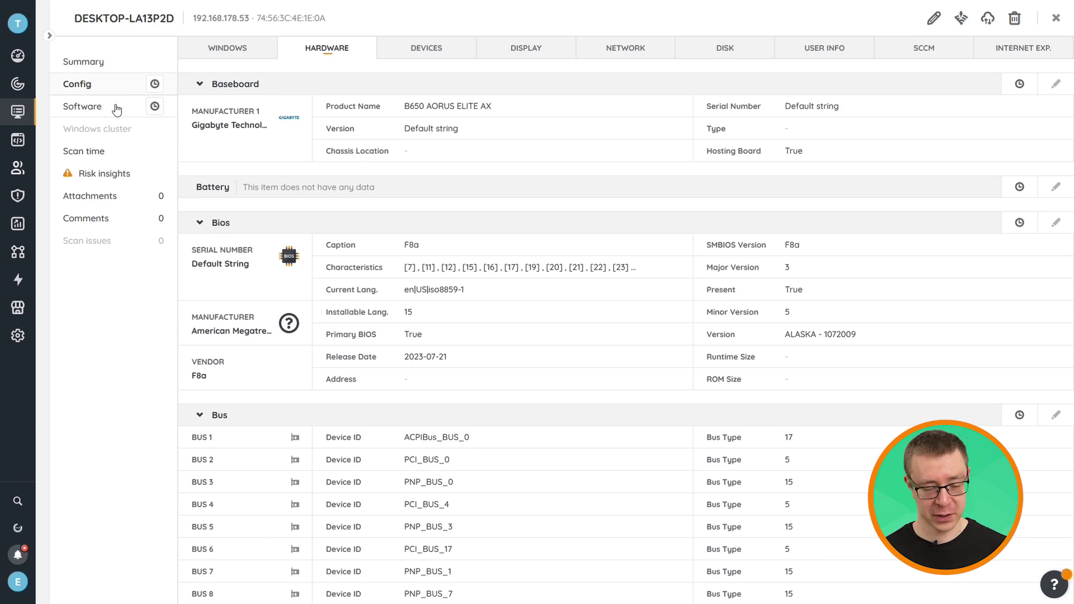
- View DESKTOP-LA13P2D's installed software list
{"action": "left_click", "coordinate": [117, 111]}
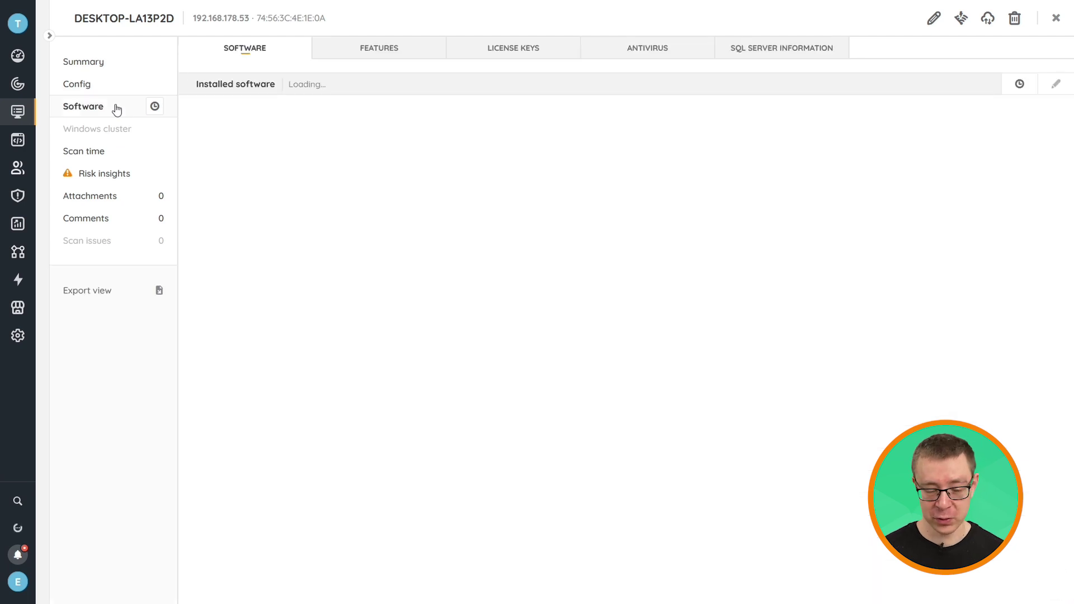